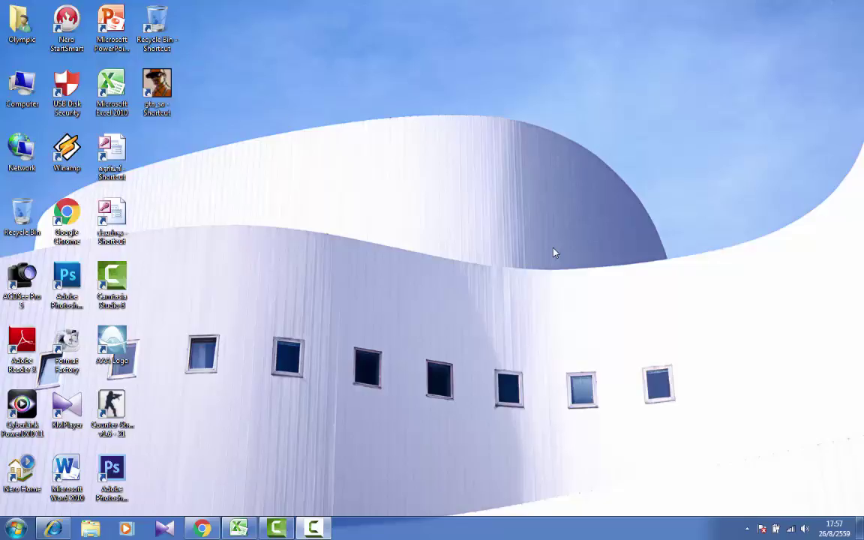
- Restore the MT_PITSANUVEJ inventory workbook window from the taskbar
click(237, 530)
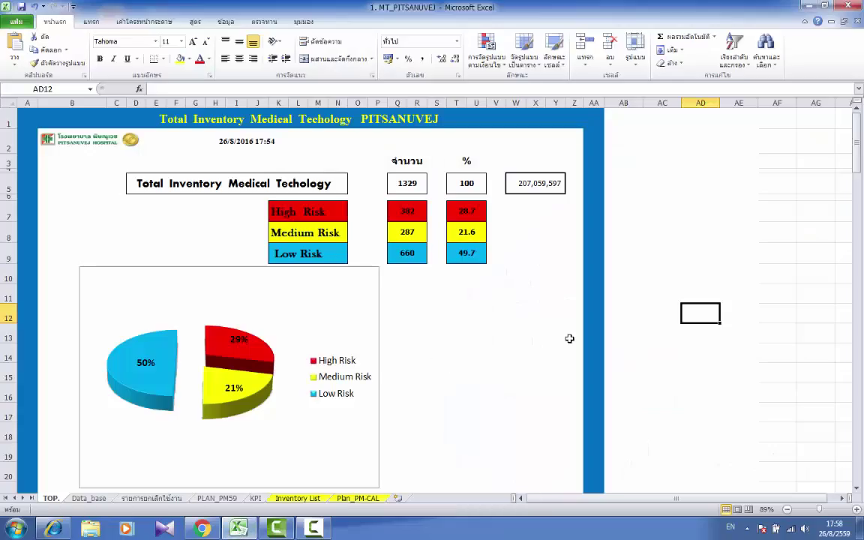
click(230, 145)
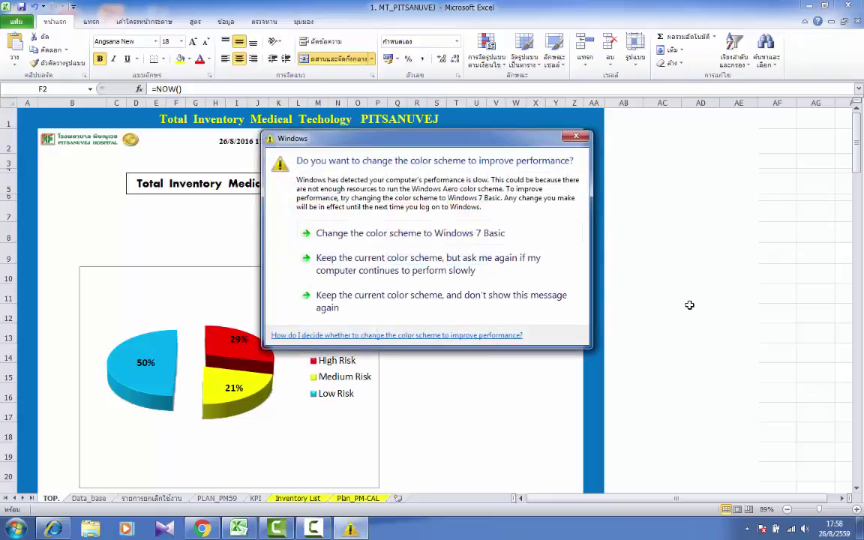
click(576, 137)
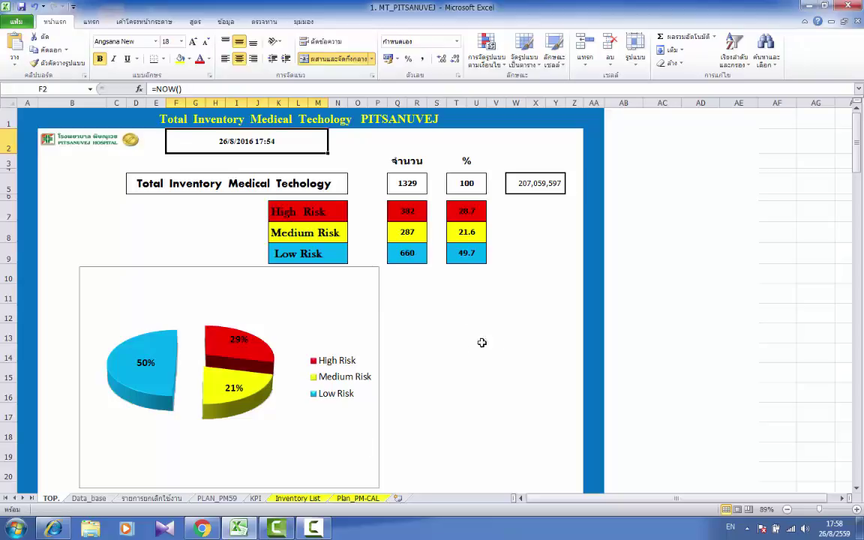
drag(433, 299, 531, 297)
click(555, 352)
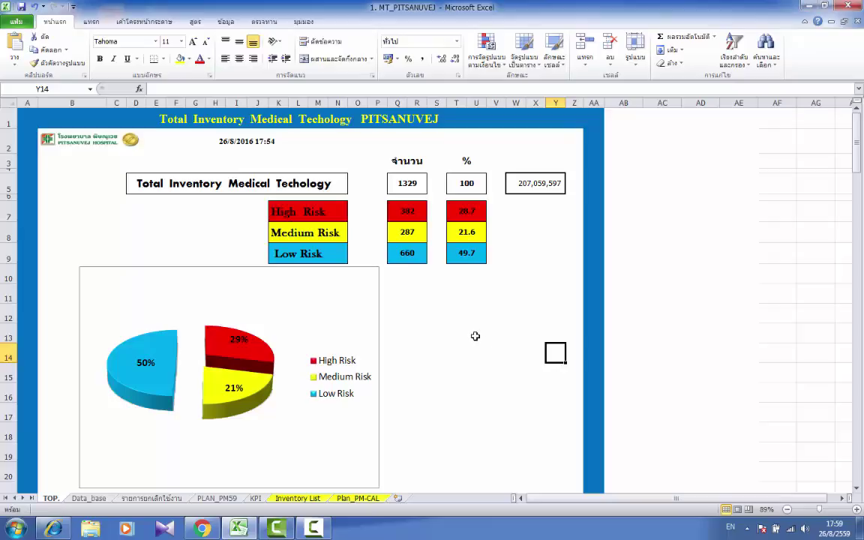
click(475, 336)
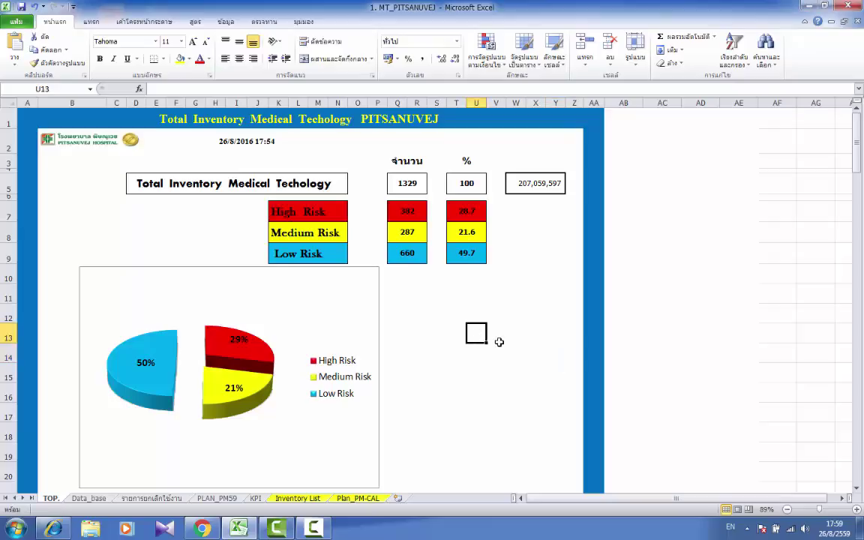
click(218, 143)
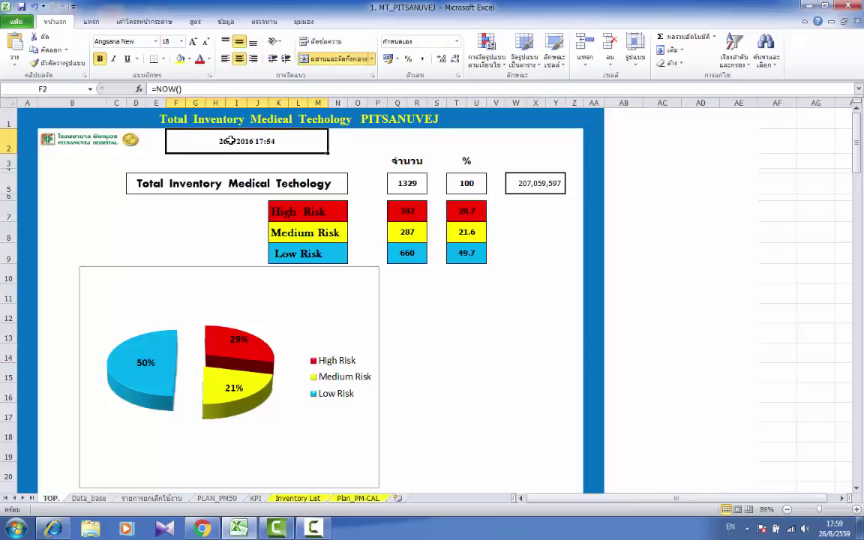
- Replace the header date in merged cell F2 with =TODAY(), showing 26/8/2016 0:00
key(Delete)
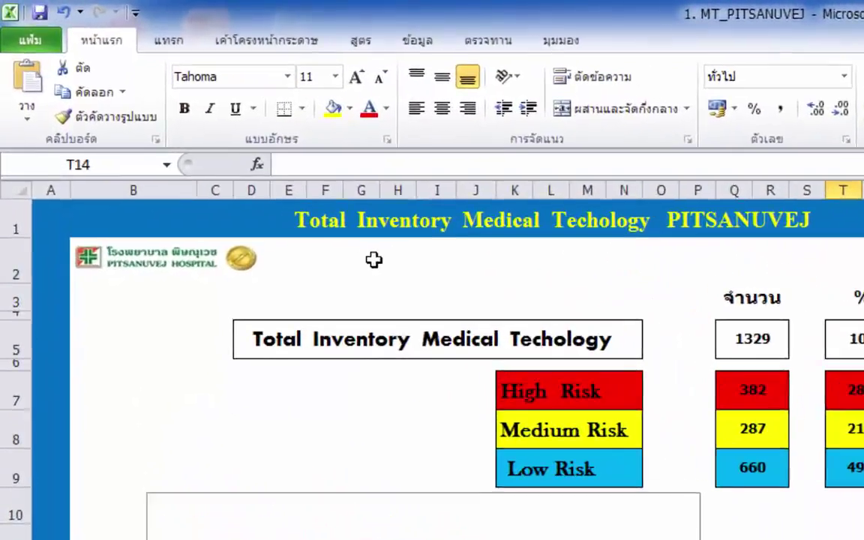
click(250, 178)
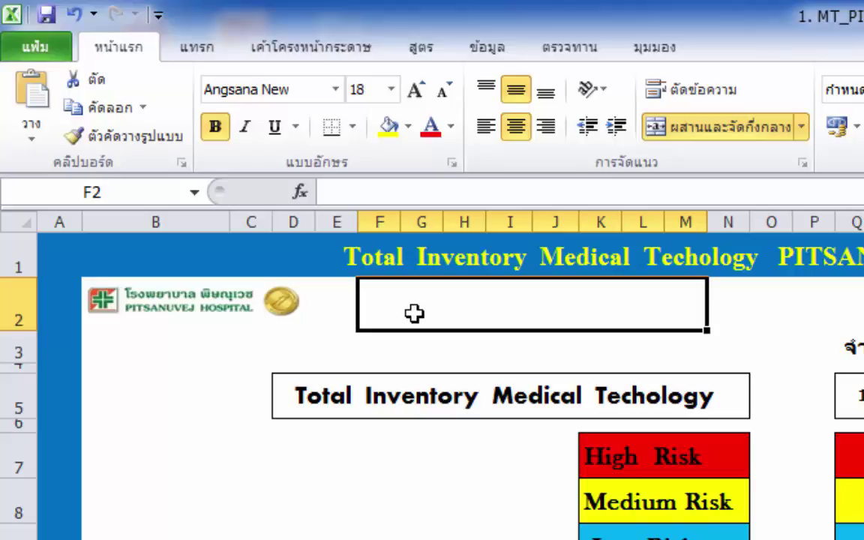
text(=)
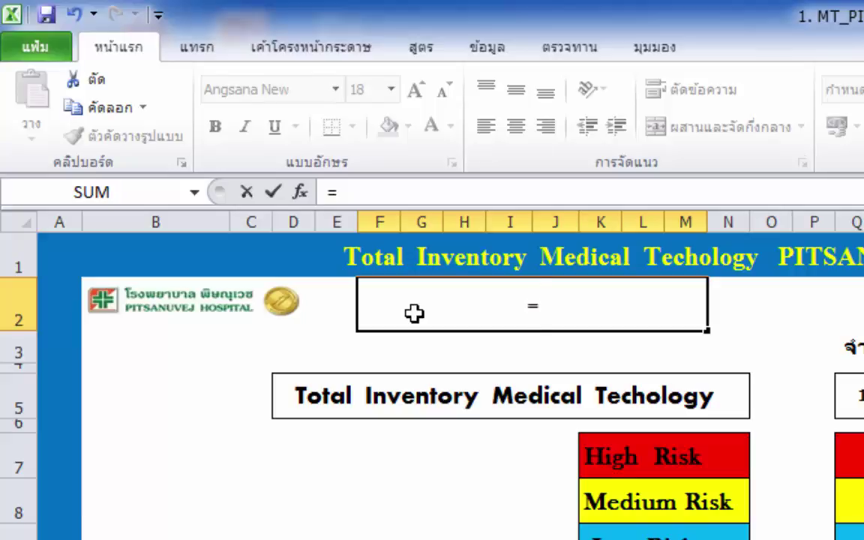
text(T)
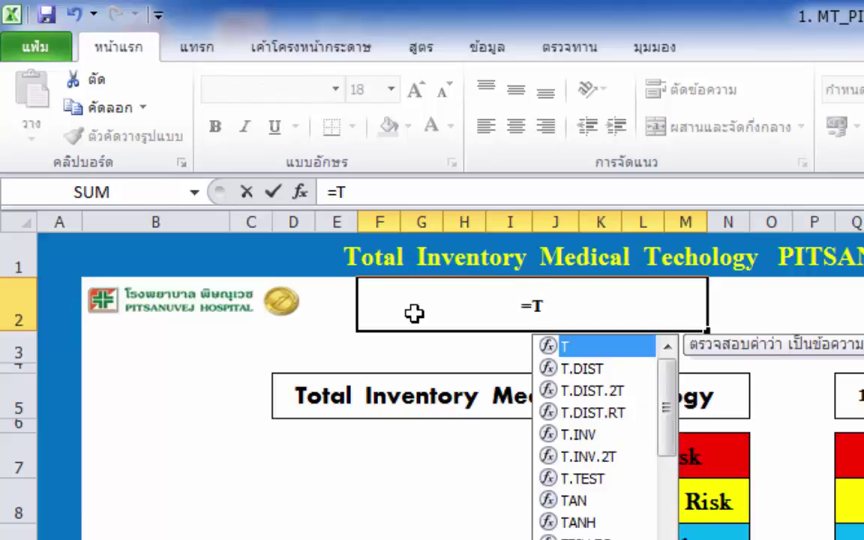
text(O)
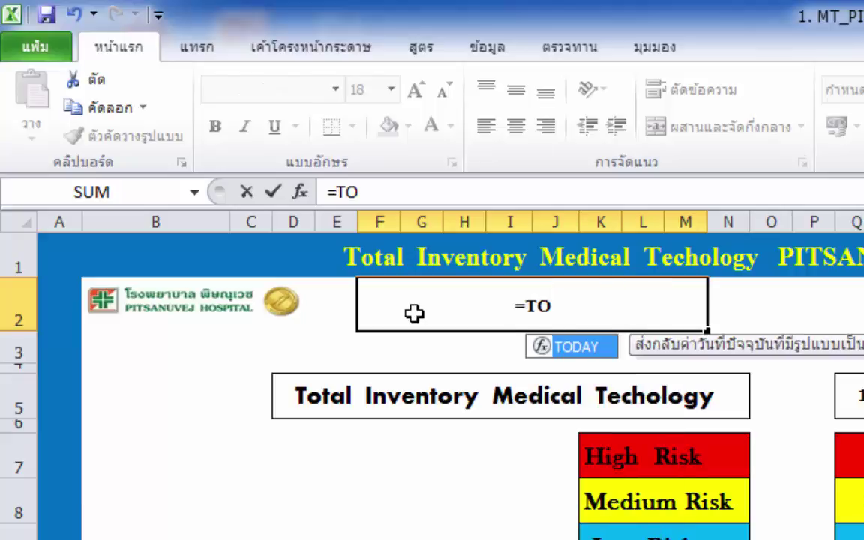
text(D)
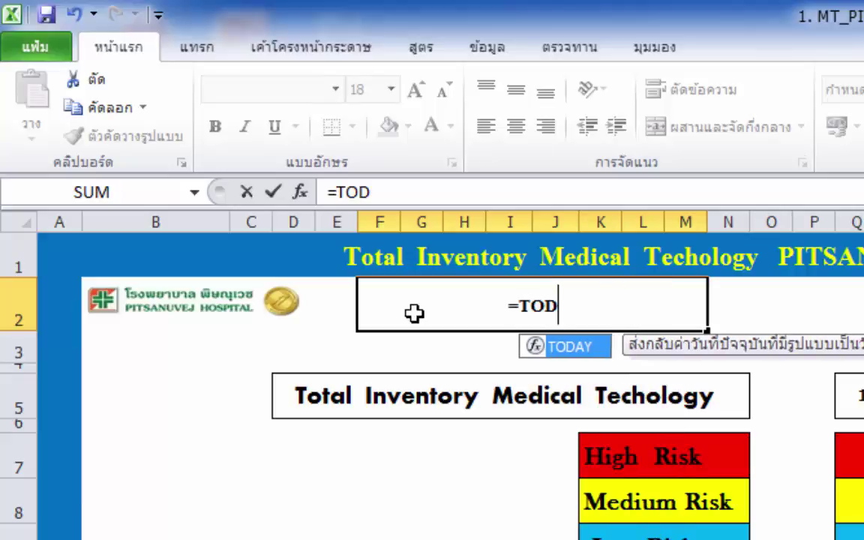
text(A)
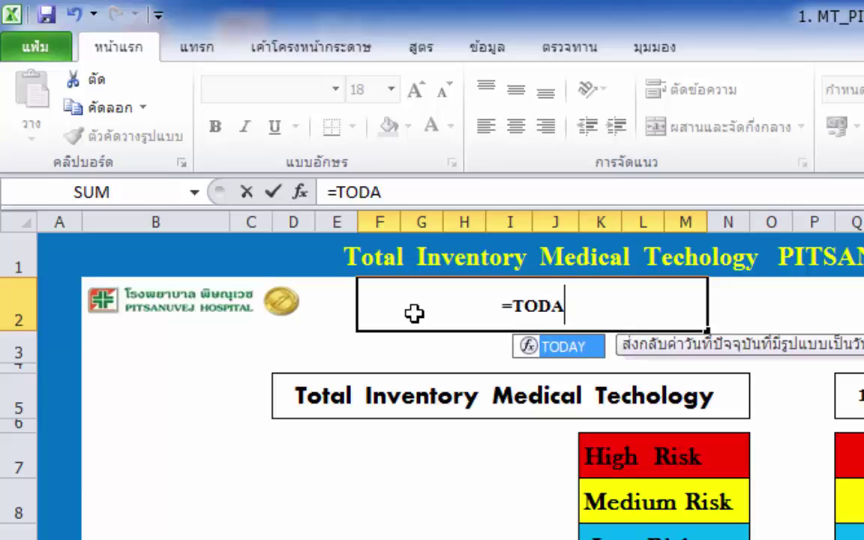
text(Y)
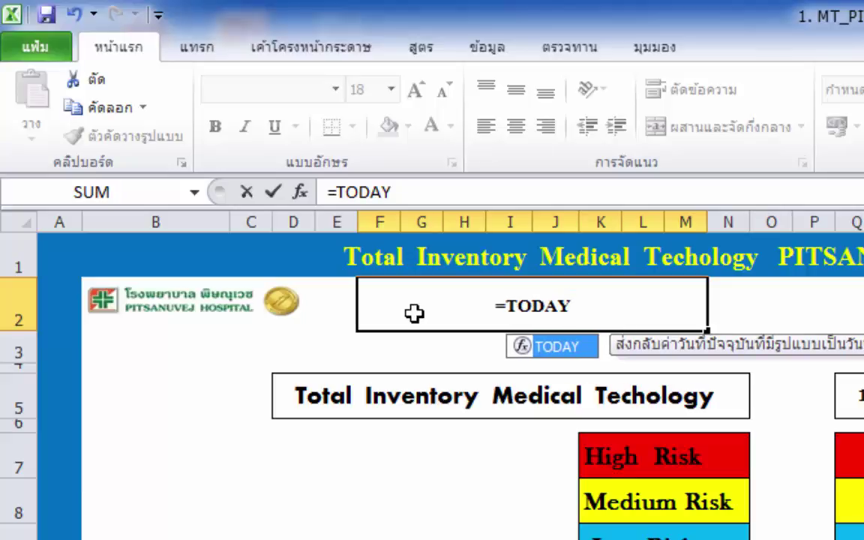
text(()
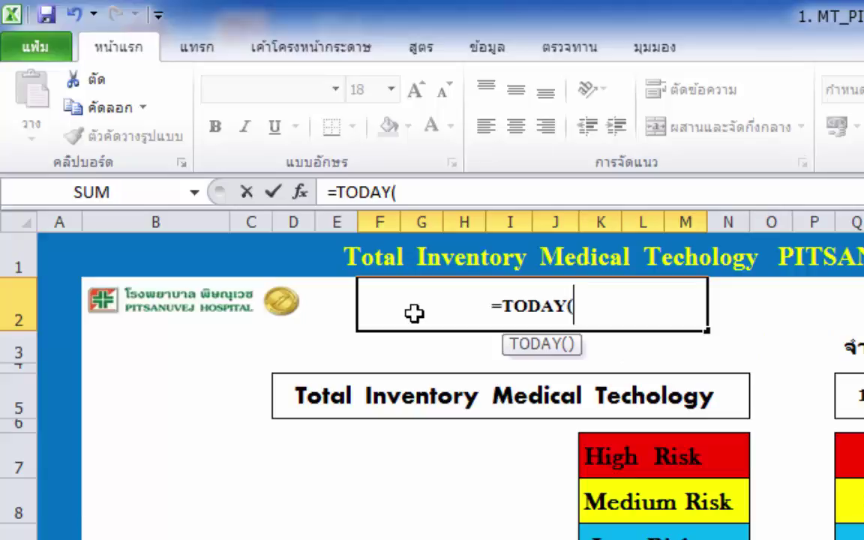
text())
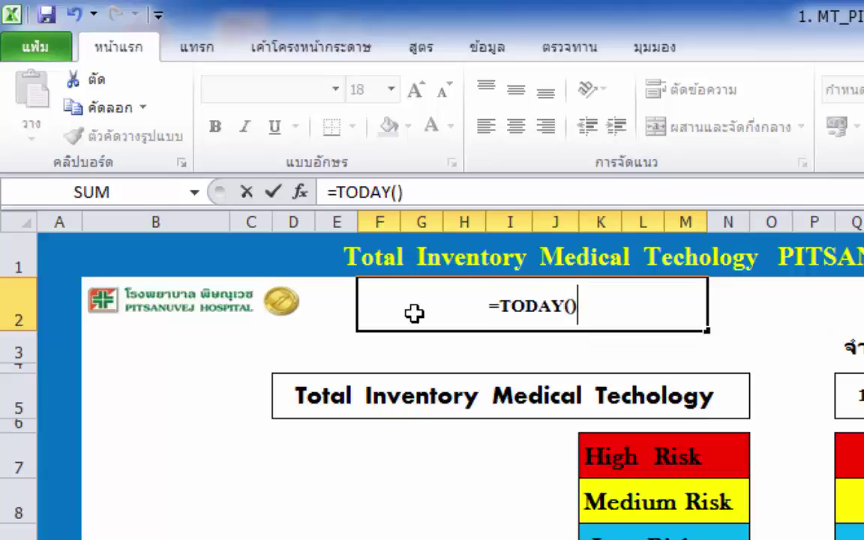
key(Return)
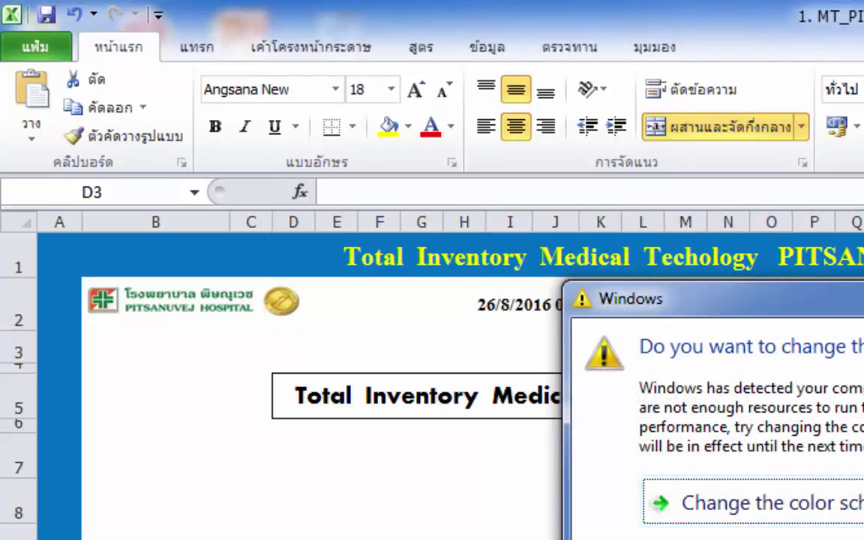
- Empty header cell F2 by removing its =TODAY() formula
click(508, 309)
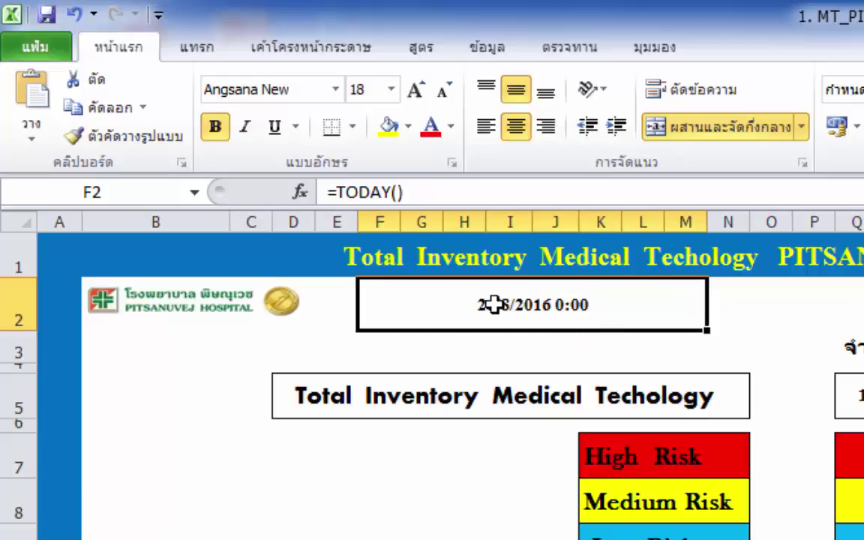
key(BackSpace)
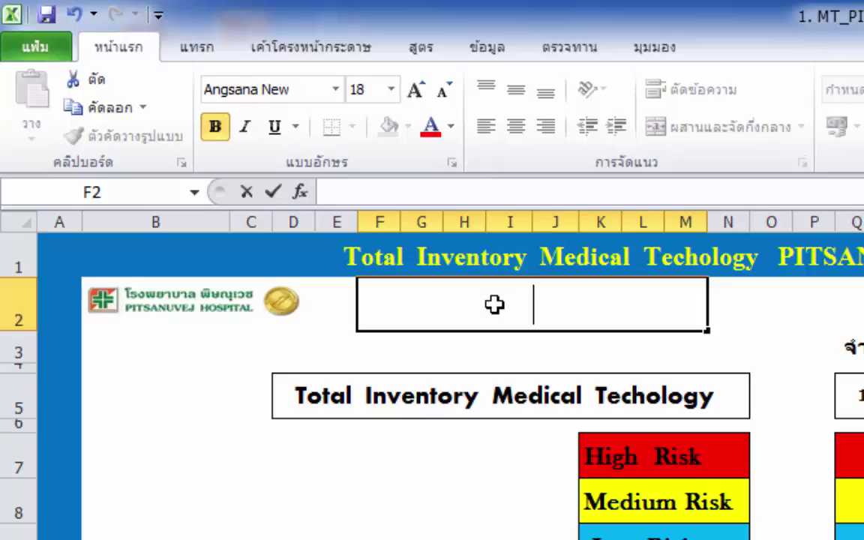
- Enter =NOW() in F2 so it reads 26/8/2016 18:00, then reselect it to verify
text(=)
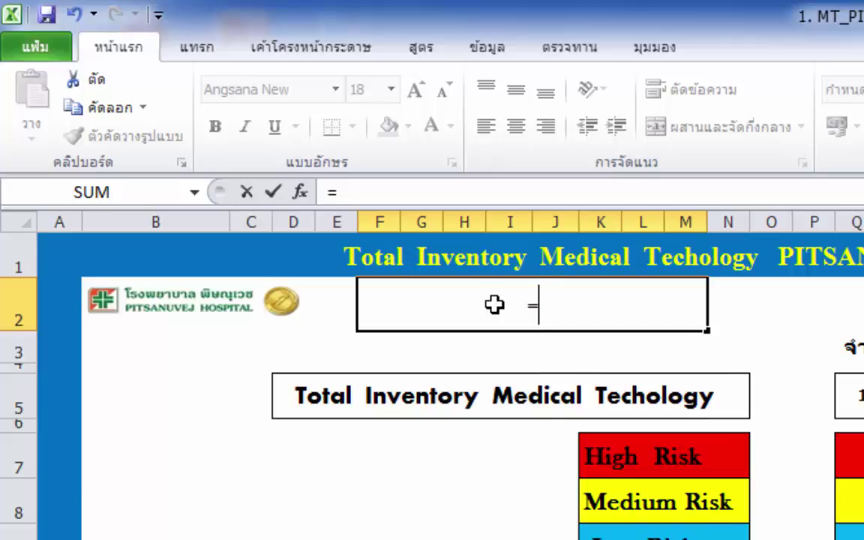
text(NO)
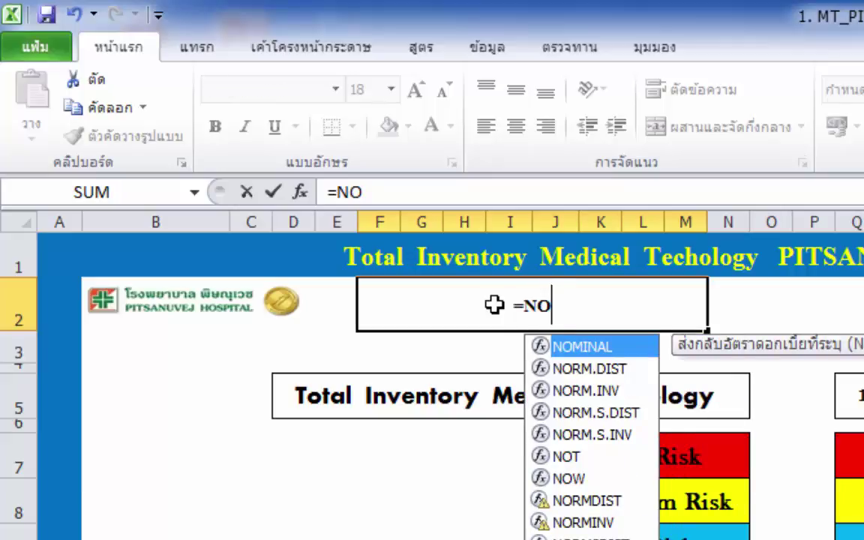
text(W()
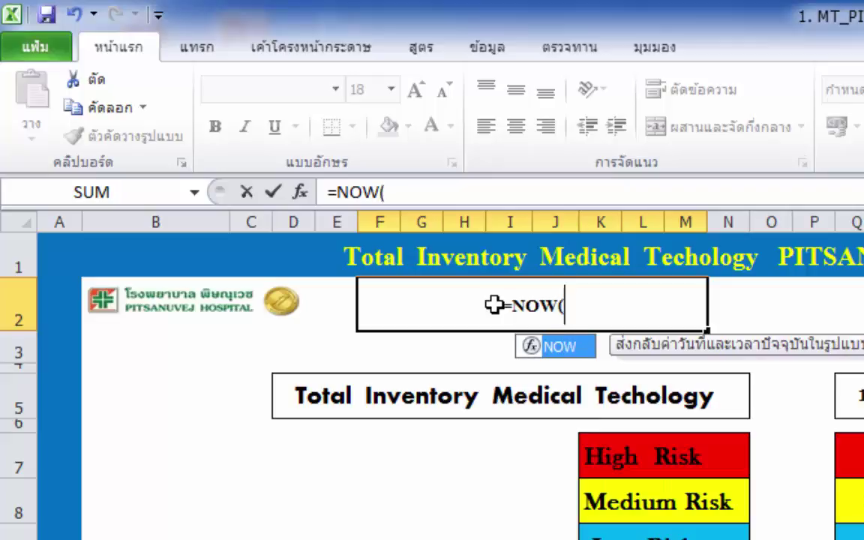
text())
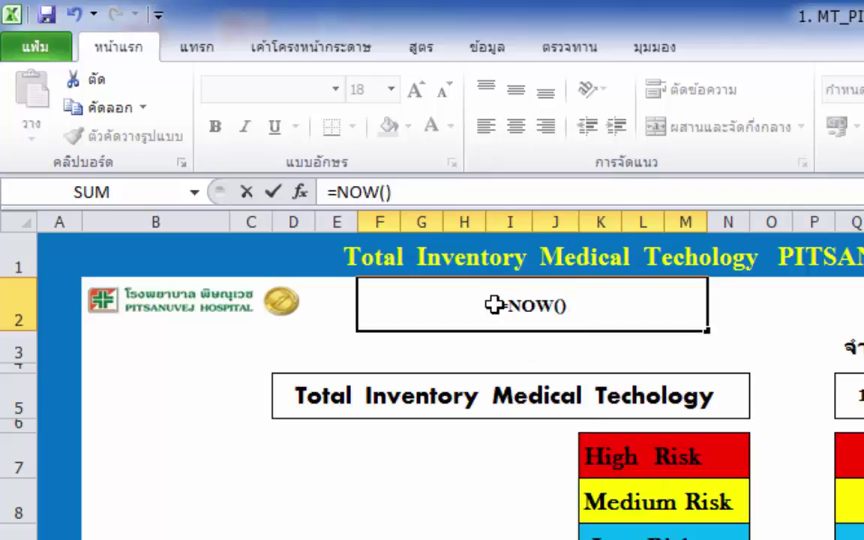
key(Return)
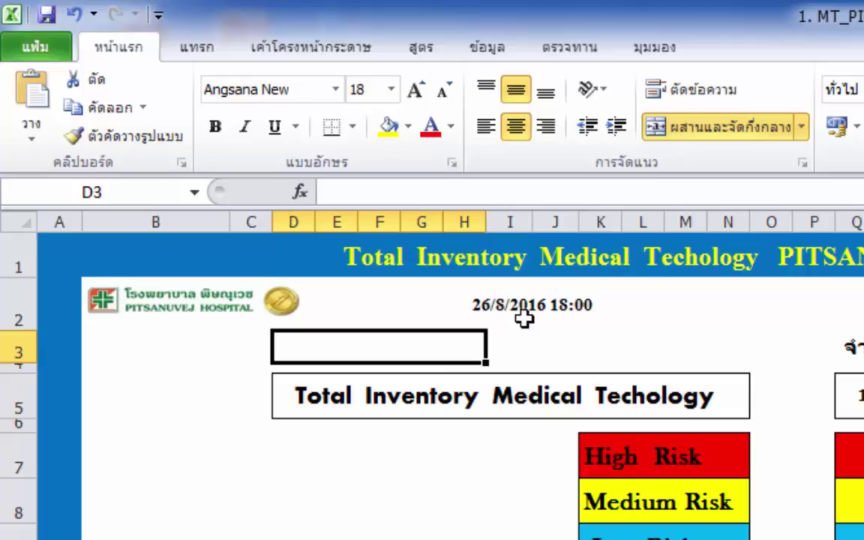
click(510, 308)
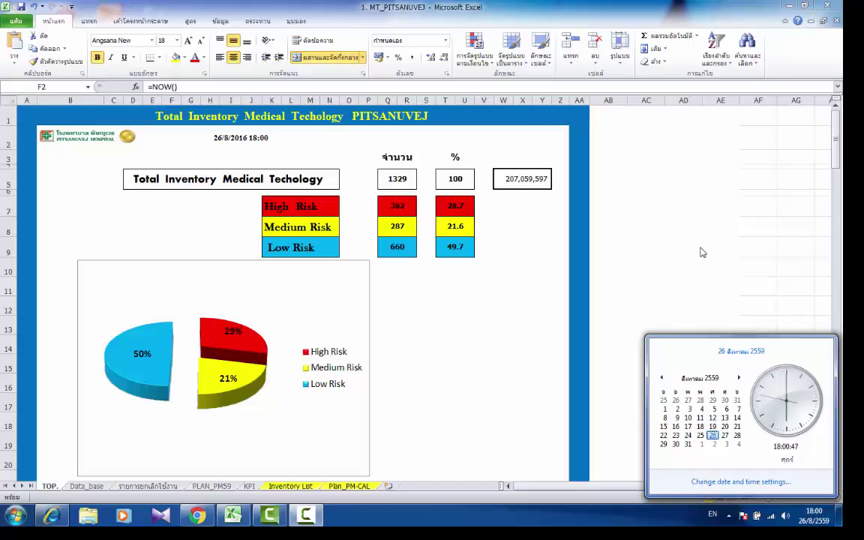
- Dismiss the clock popup and colour-scheme prompt, then quit Excel with Don't Save
click(788, 270)
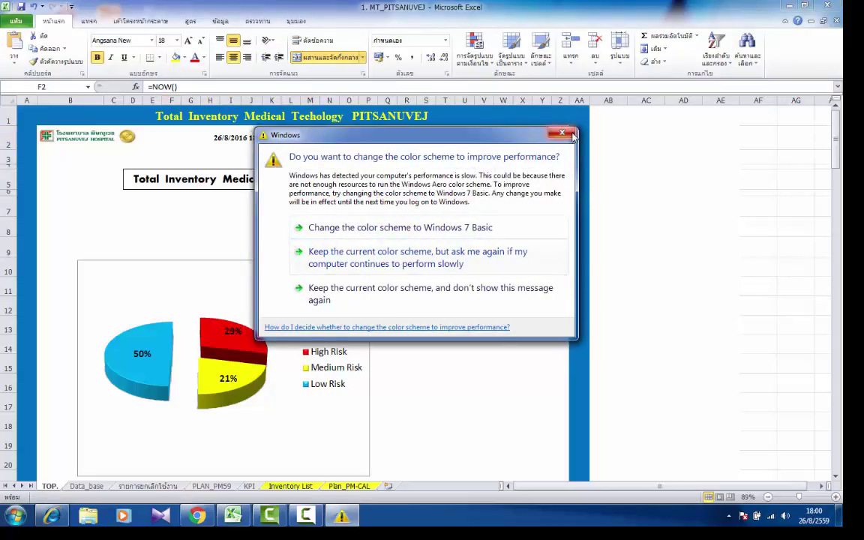
click(450, 257)
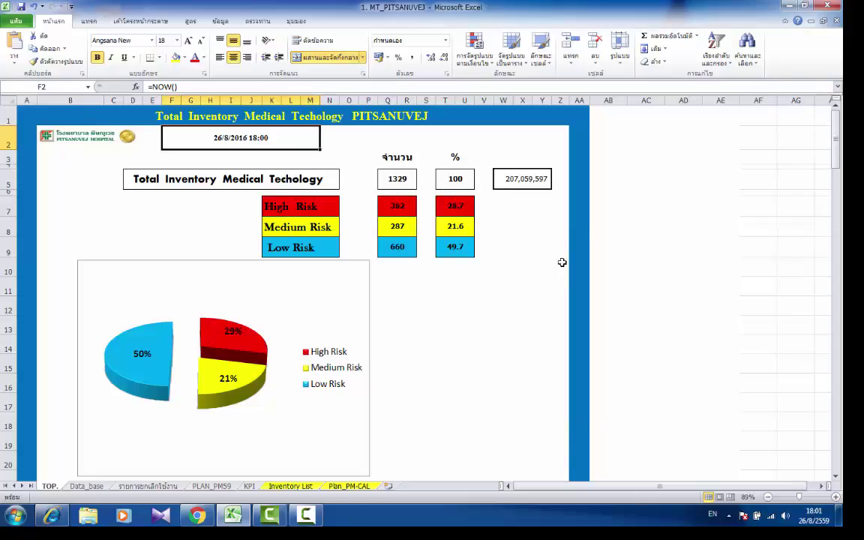
key(alt+F4)
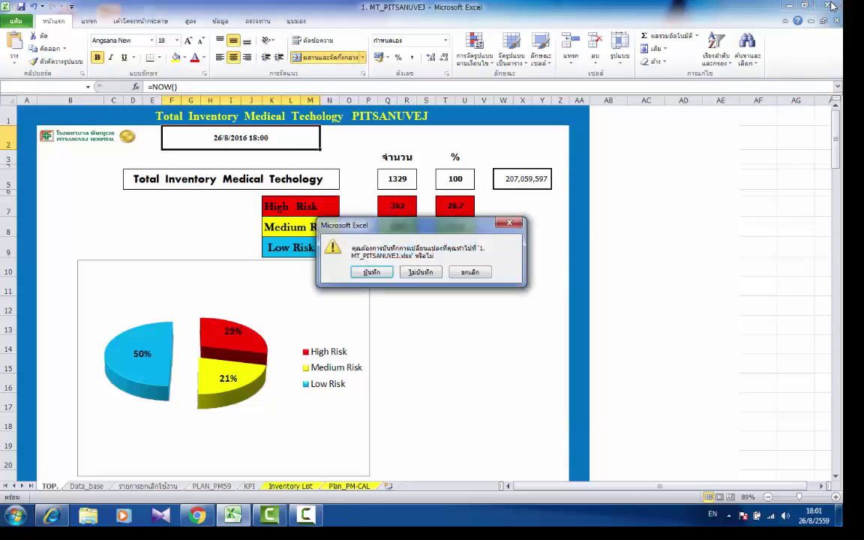
click(418, 273)
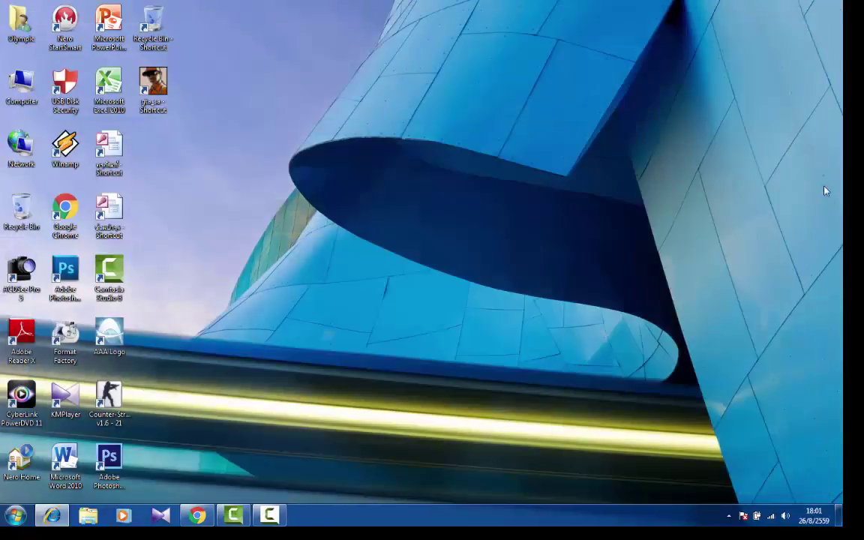